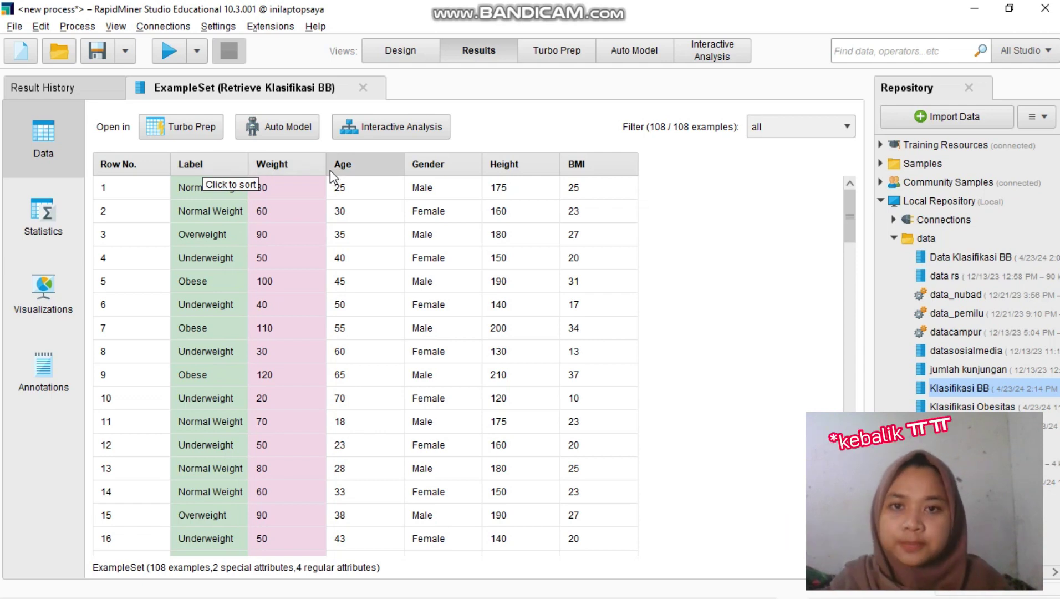
Switch to the other RapidMiner window containing the Klasifikasi Obesitas BMI process.
left_click(401, 51)
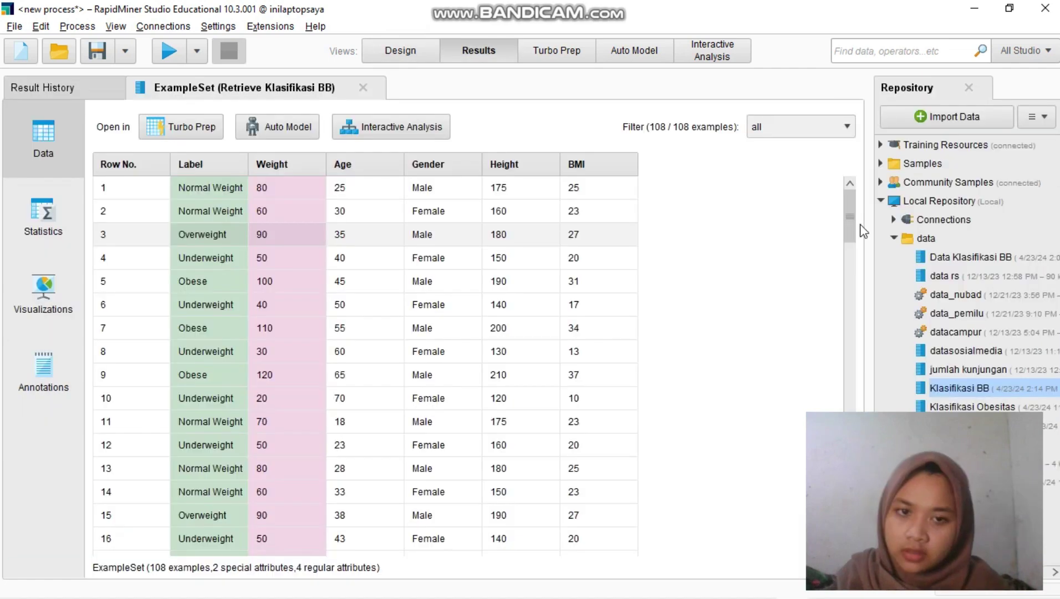
left_click(693, 269)
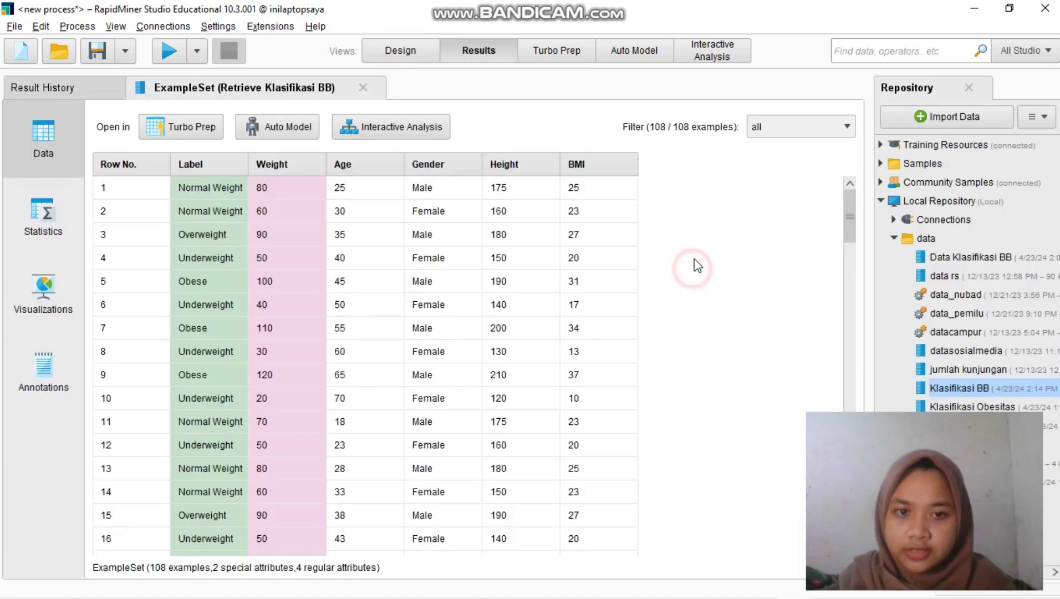
key("alt+Tab")
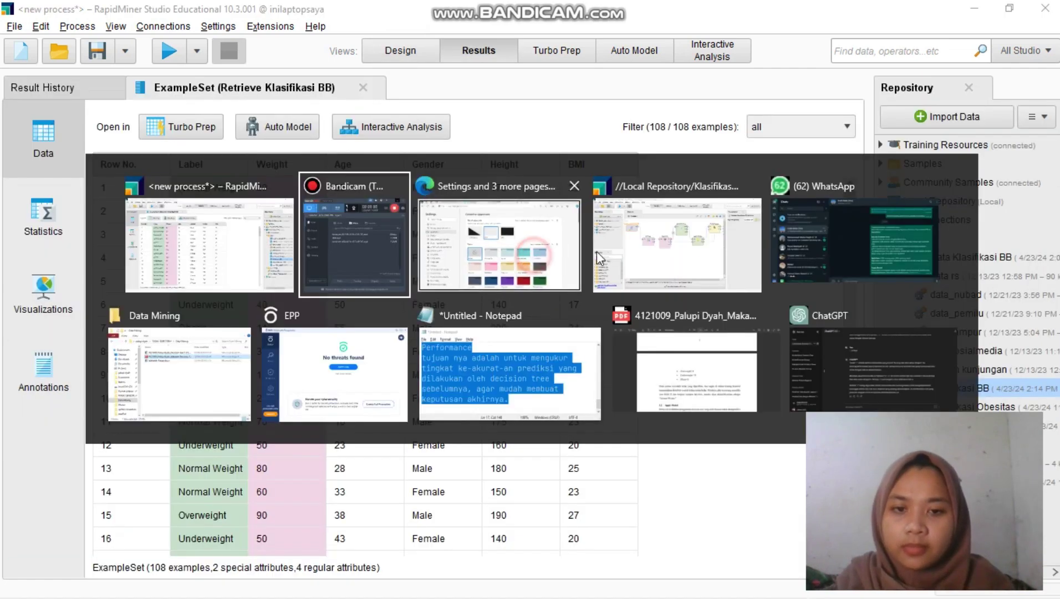
left_click(615, 254)
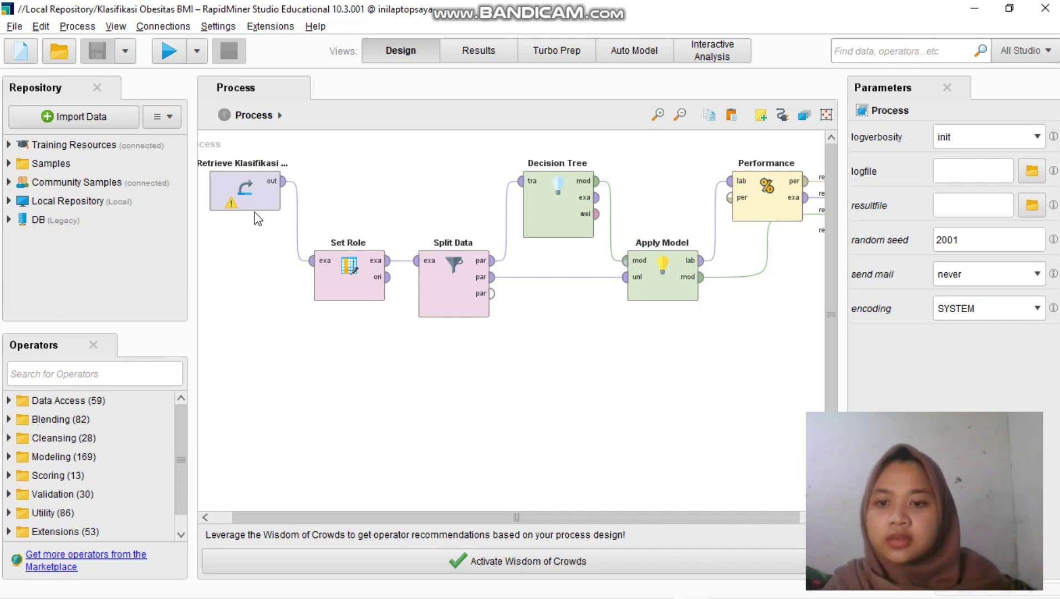
Review the attribute roles defined in the Set Role operator's role list, keeping the existing entries.
left_click(351, 287)
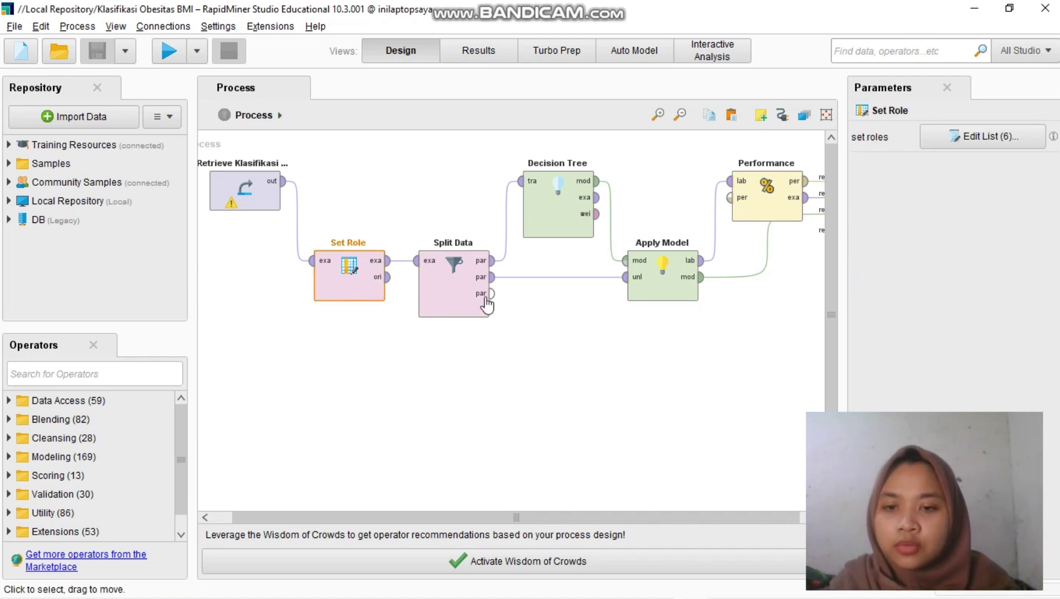
left_click(459, 281)
left_click(765, 208)
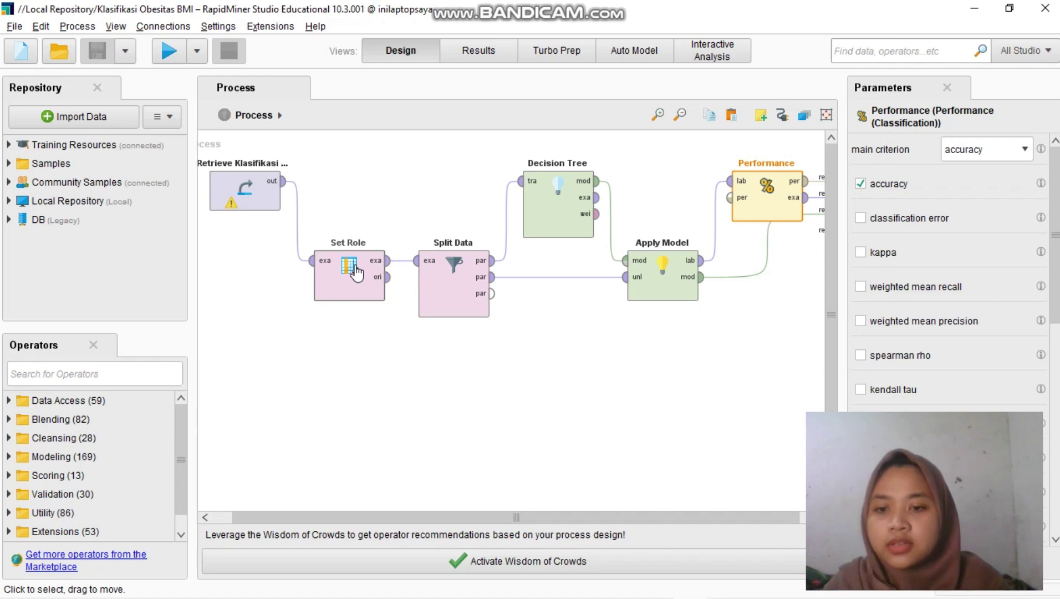
left_click(376, 262)
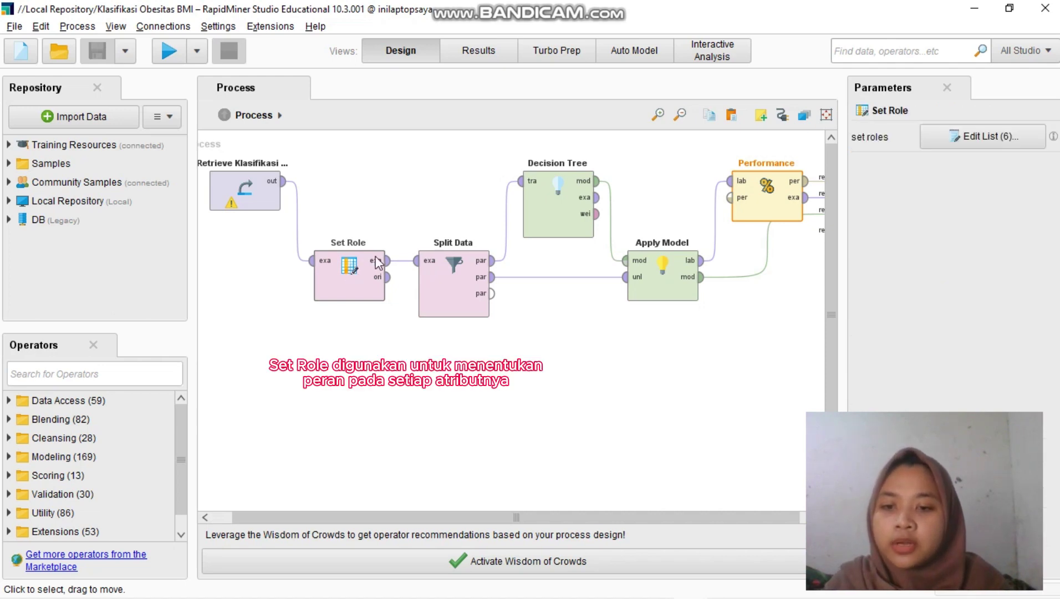
left_click(983, 136)
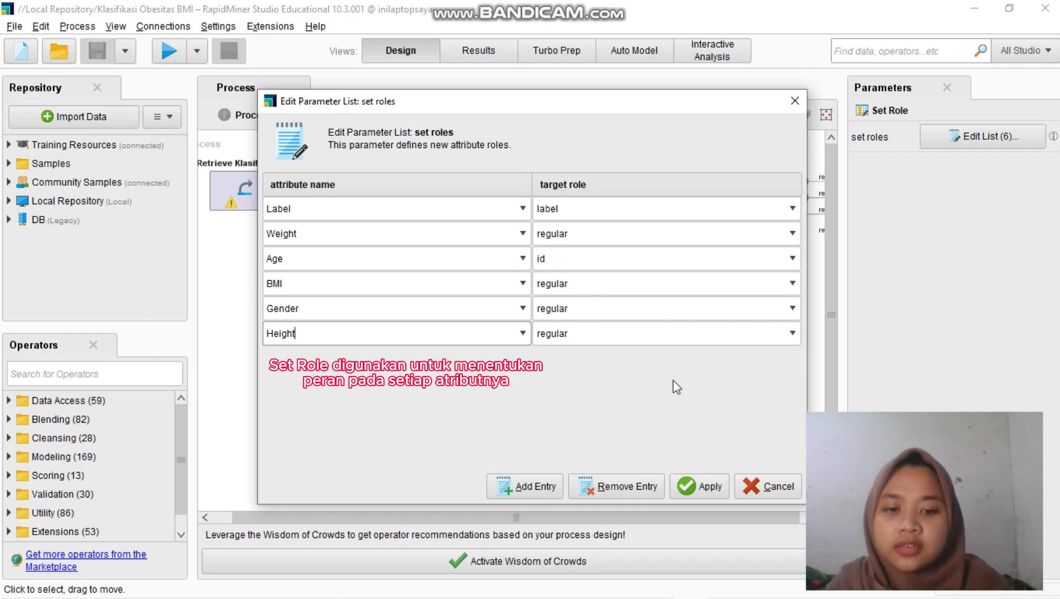
left_click(702, 487)
left_click(442, 333)
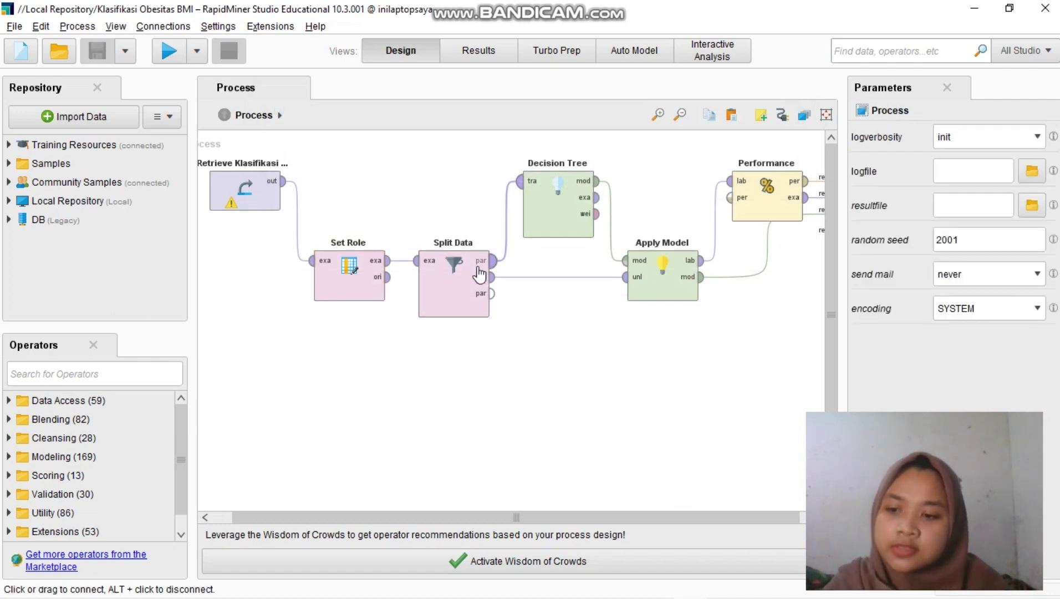
Inspect the parameters of the Split Data and Decision Tree operators.
left_click(460, 284)
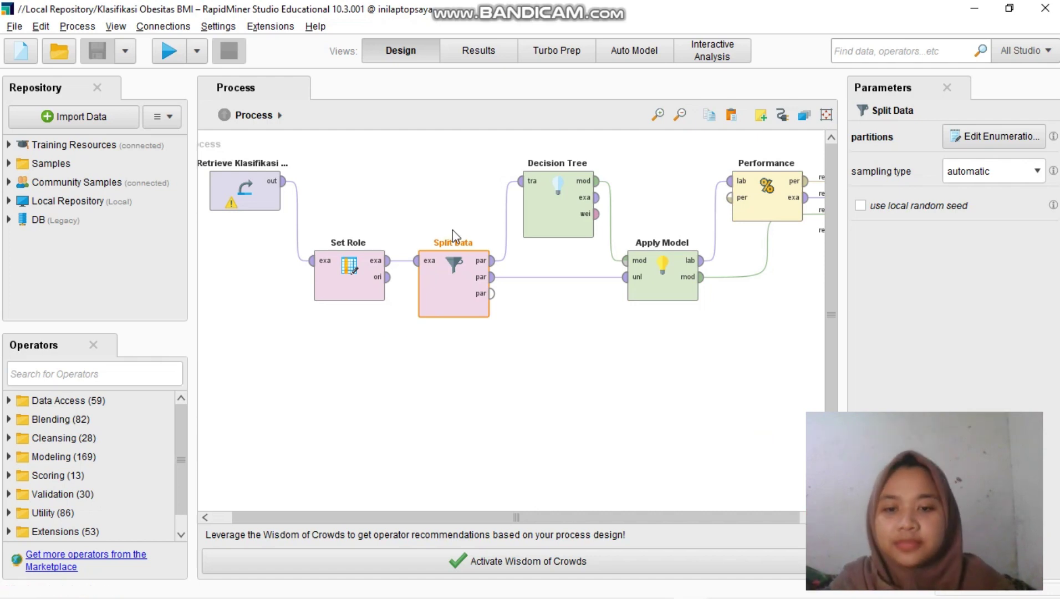
left_click(545, 243)
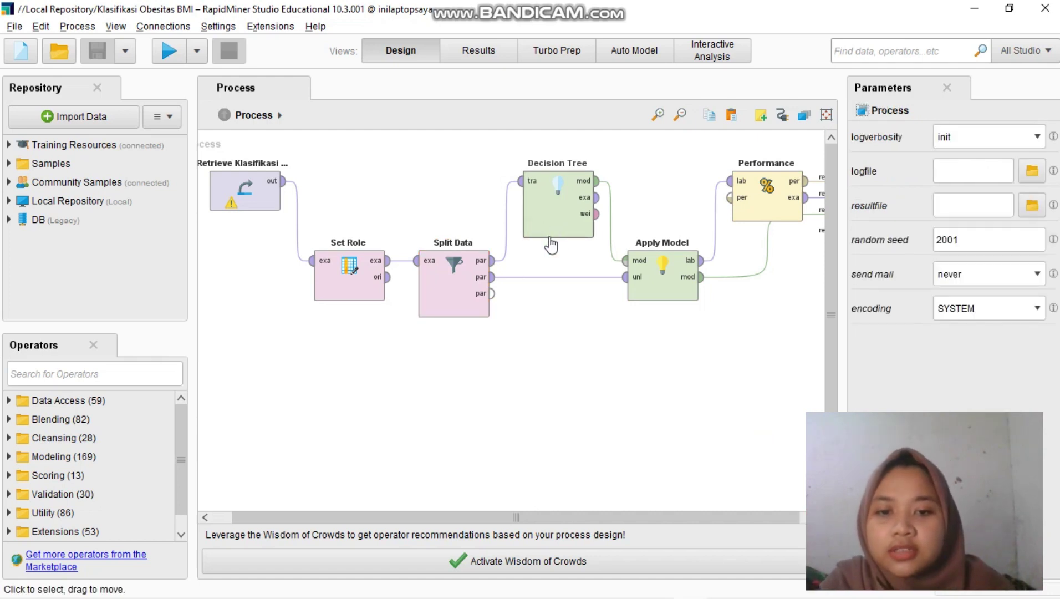
left_click(556, 222)
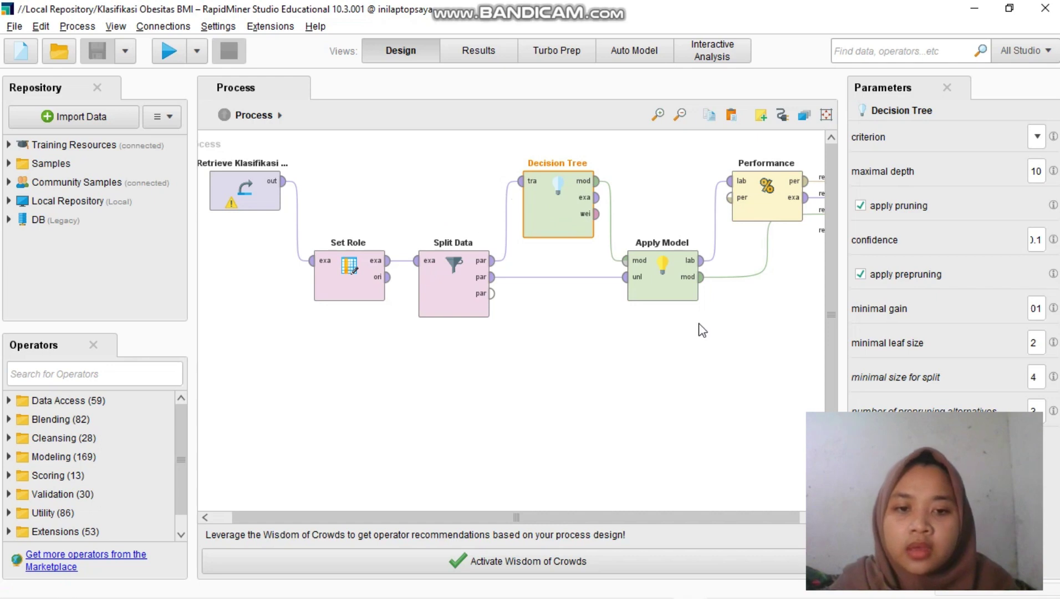
Inspect the Apply Model operator with its labelled data output, and the Performance operator's parameters.
left_click(672, 282)
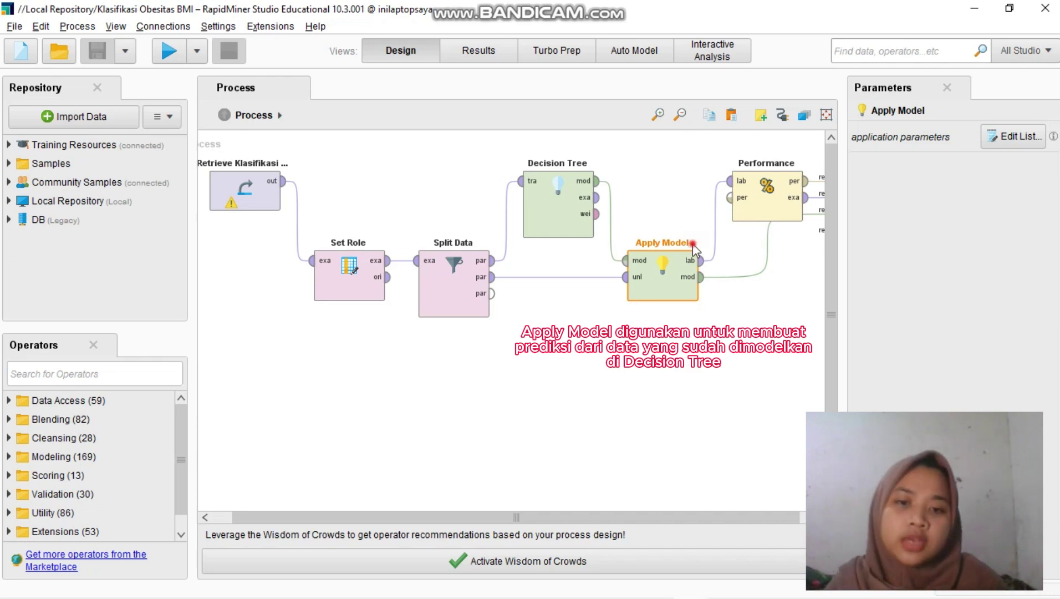
left_click(692, 242)
mouse_move(701, 263)
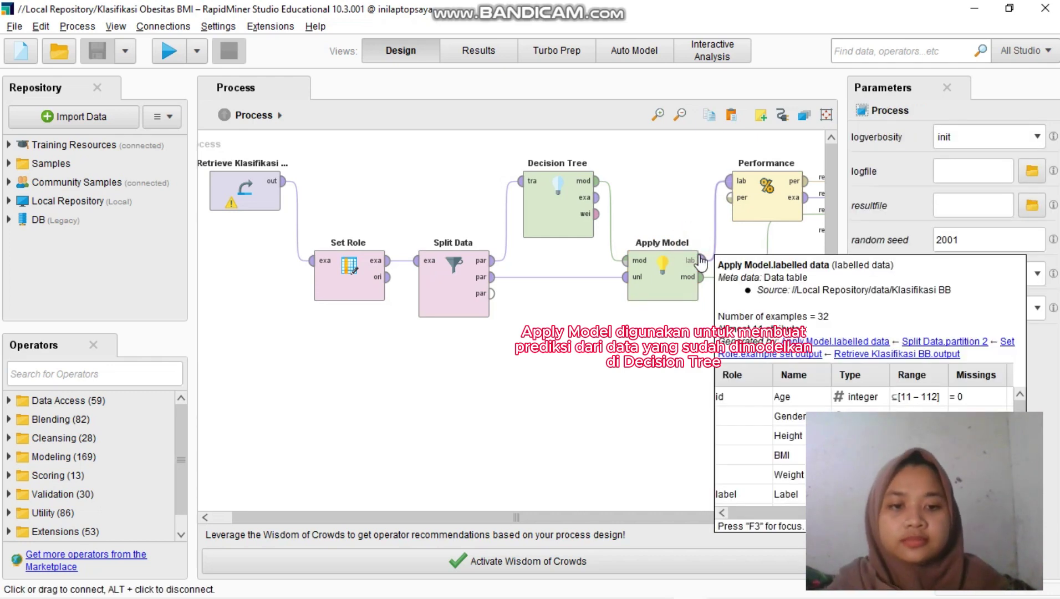
left_click(677, 240)
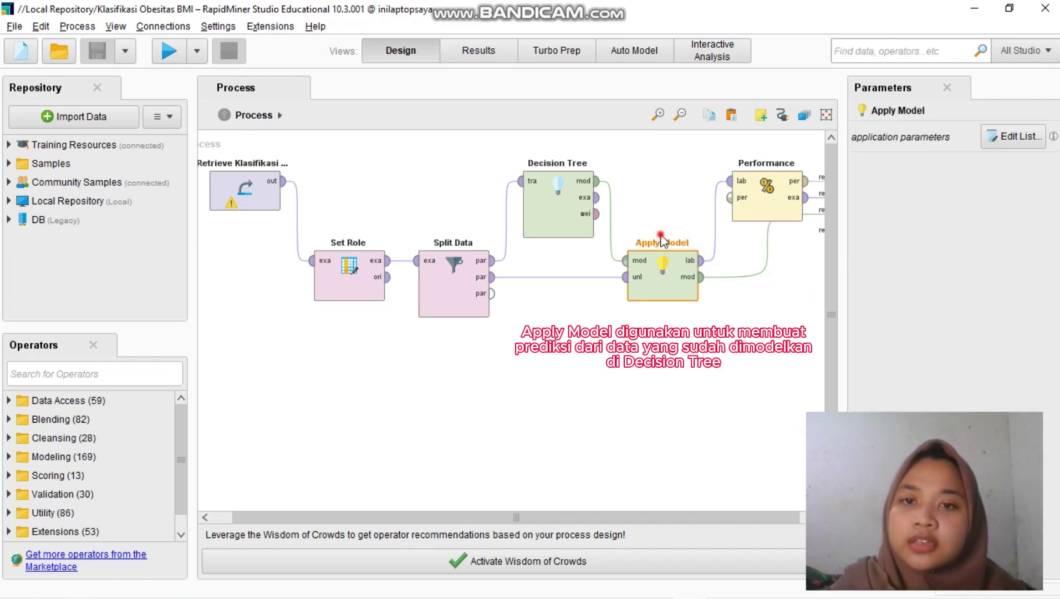
left_click(660, 235)
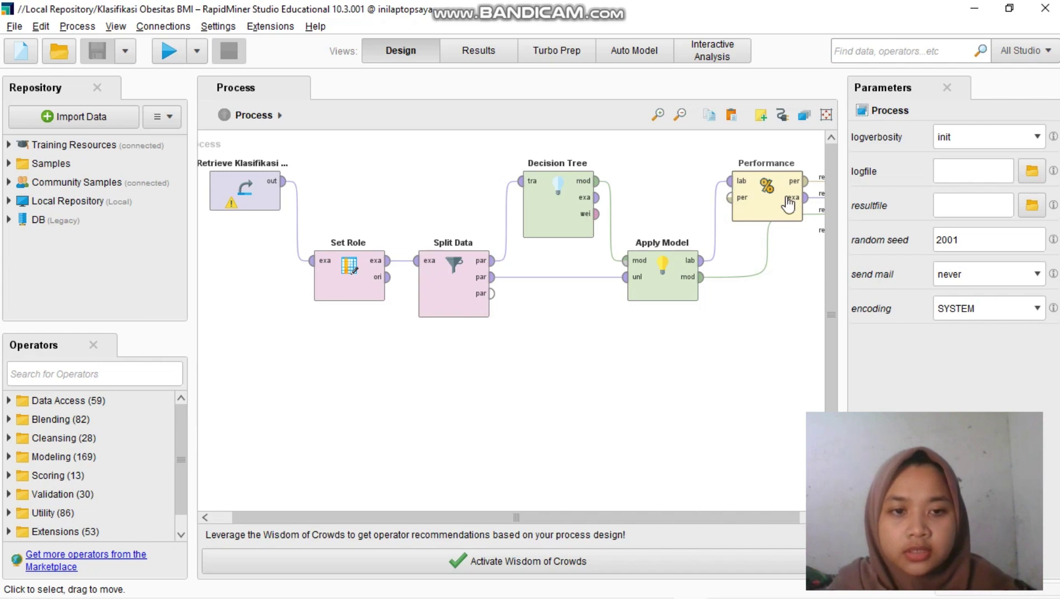
left_click(765, 152)
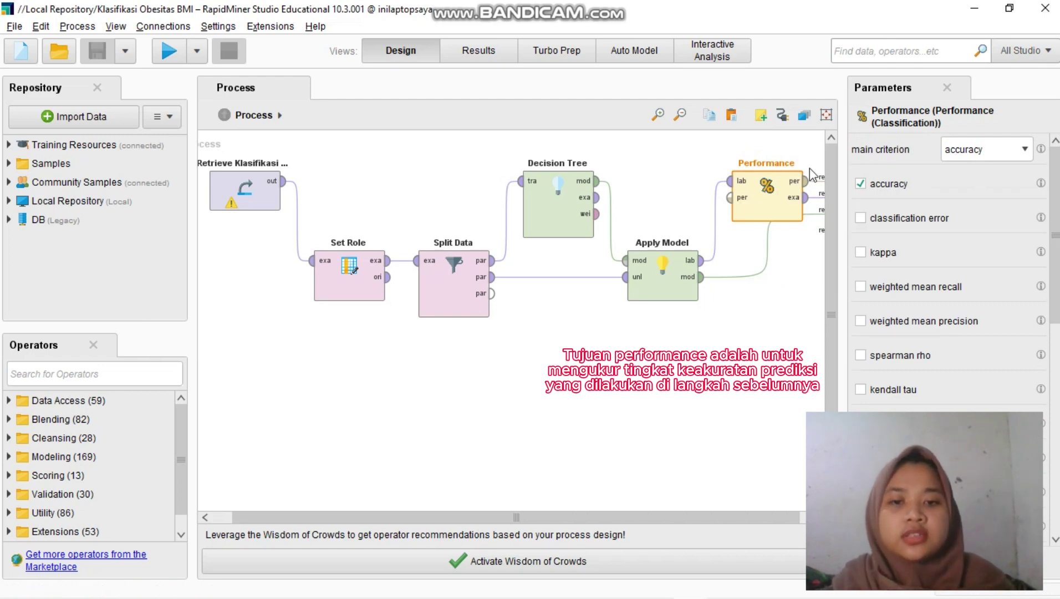
left_click(529, 121)
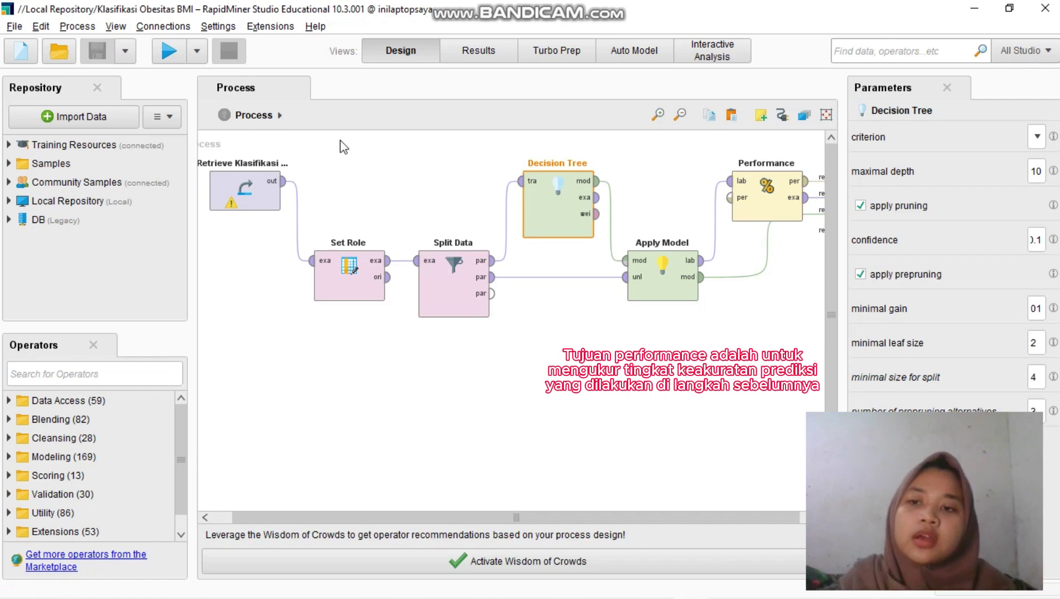
Run the Klasifikasi Obesitas BMI process to generate the decision tree graph.
left_click(176, 52)
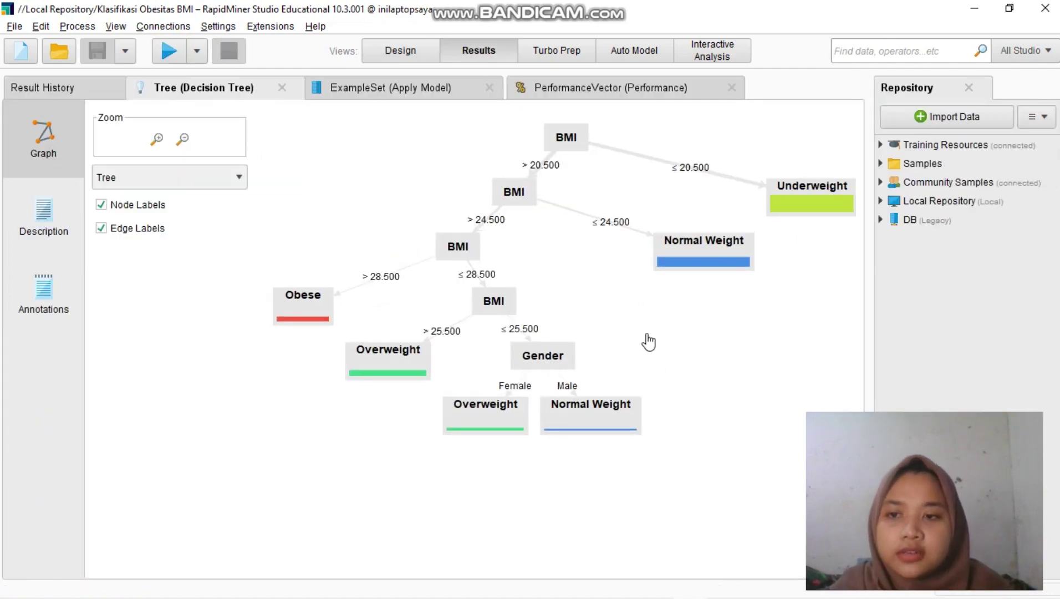
scroll(660, 310, "down", 1)
left_click_drag(732, 315, 717, 318)
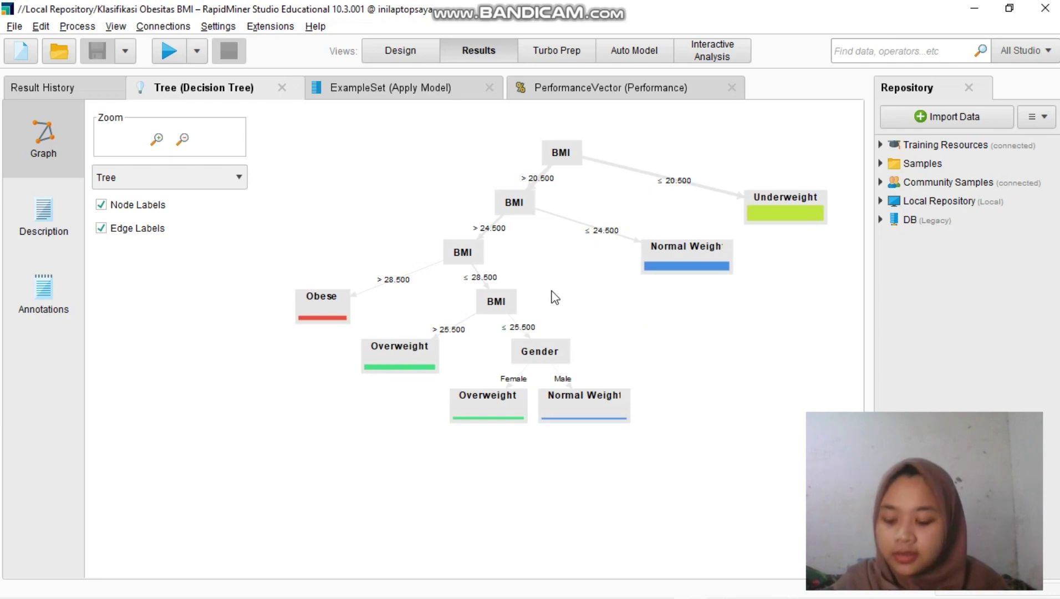
Check the source Klasifikasi BB example set in the other RapidMiner window, and return to the decision tree results.
key("alt+Tab")
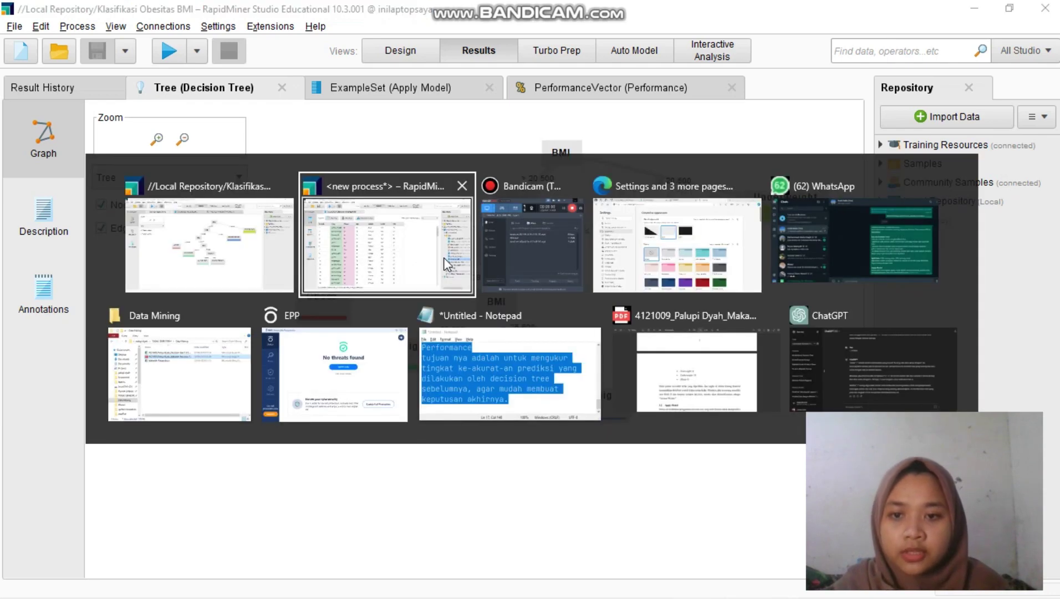
scroll(198, 201, "down", 3)
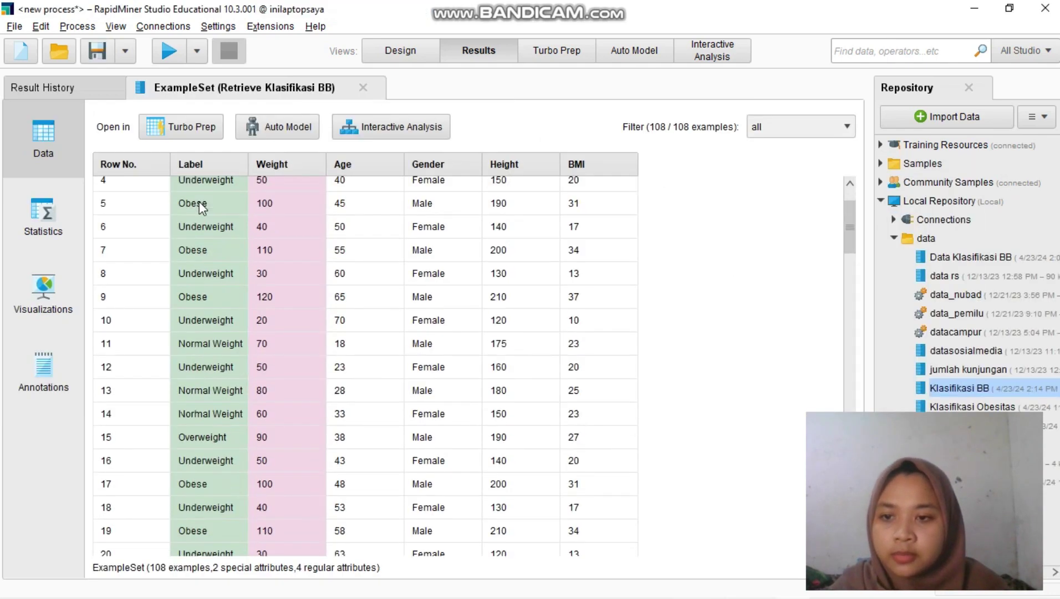
scroll(282, 366, "up", 3)
key("alt+Tab")
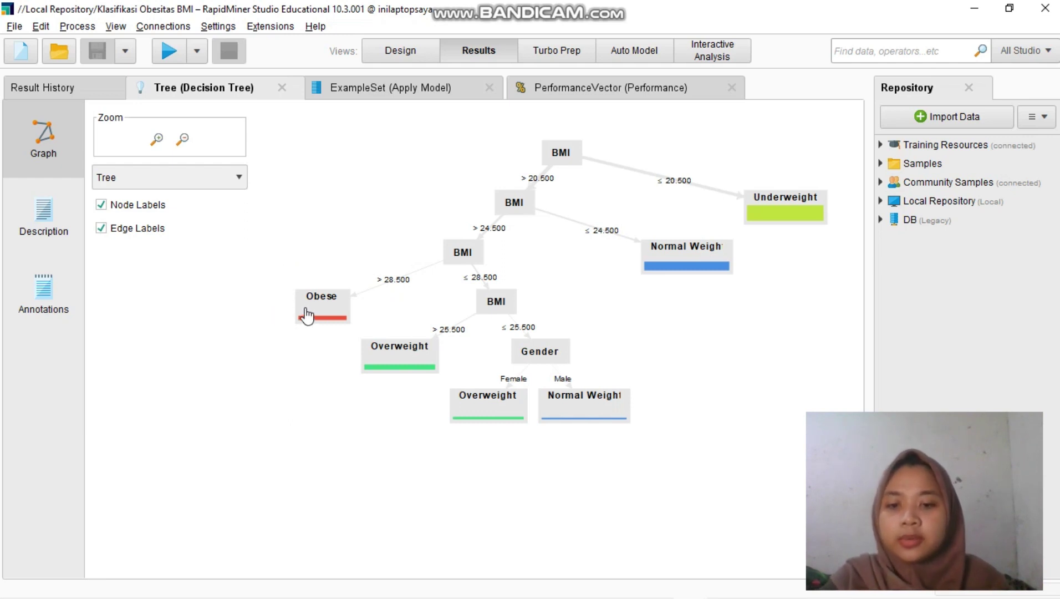
Examine the decision tree's Obese leaf and the class distribution of the Normal Weight leaf under Male.
mouse_move(307, 315)
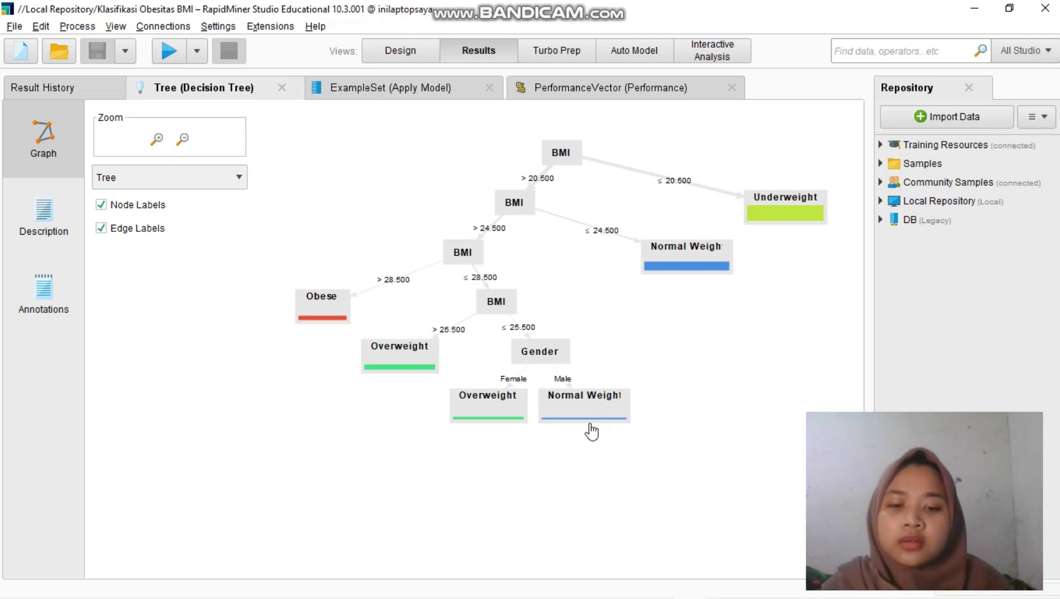
mouse_move(591, 428)
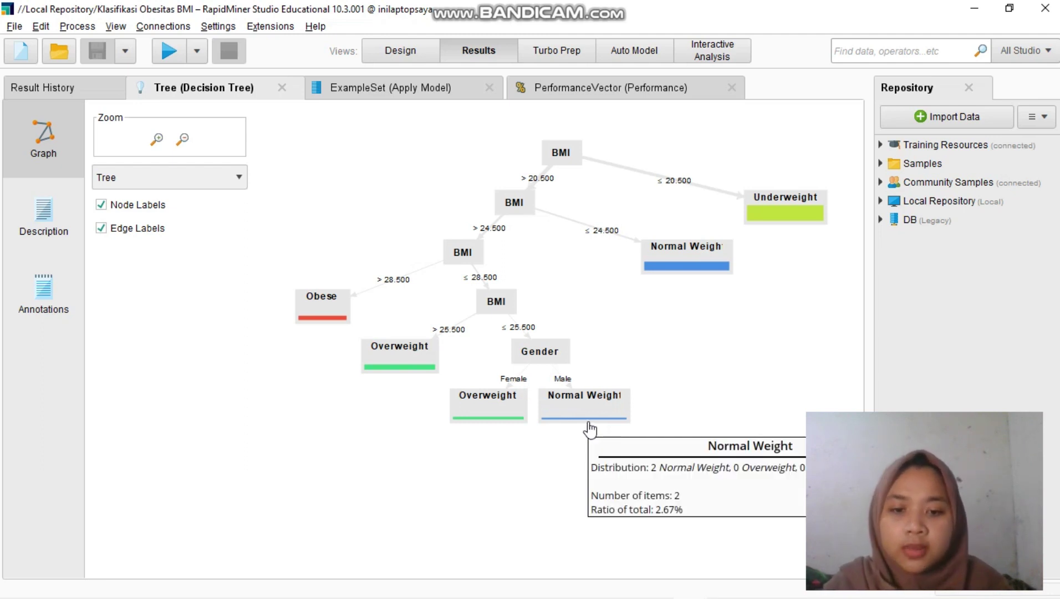
left_click(612, 372)
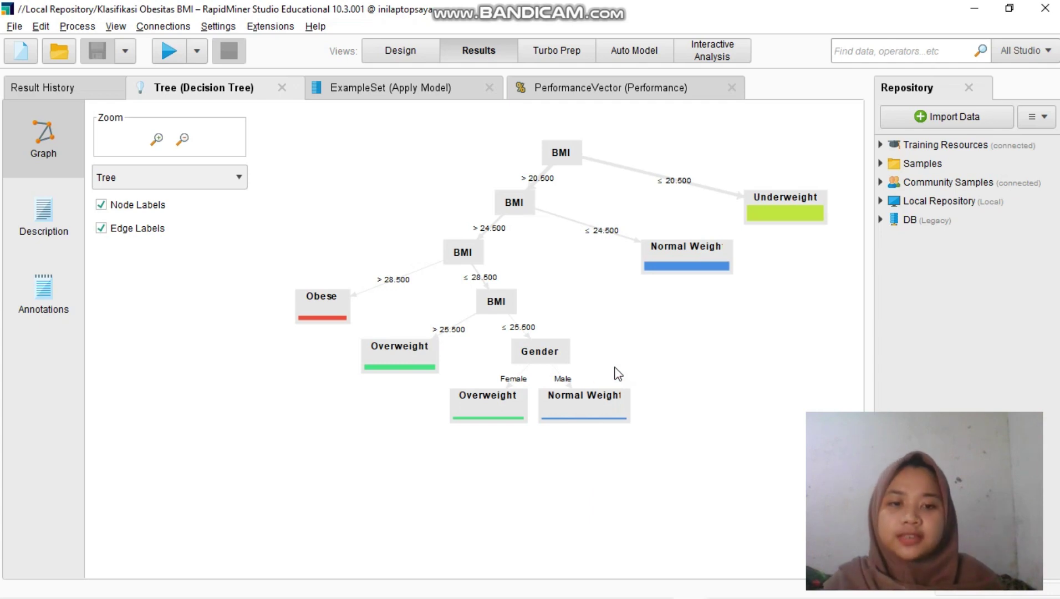
Compare the process design with the decision tree results, ending in the process design.
left_click(397, 55)
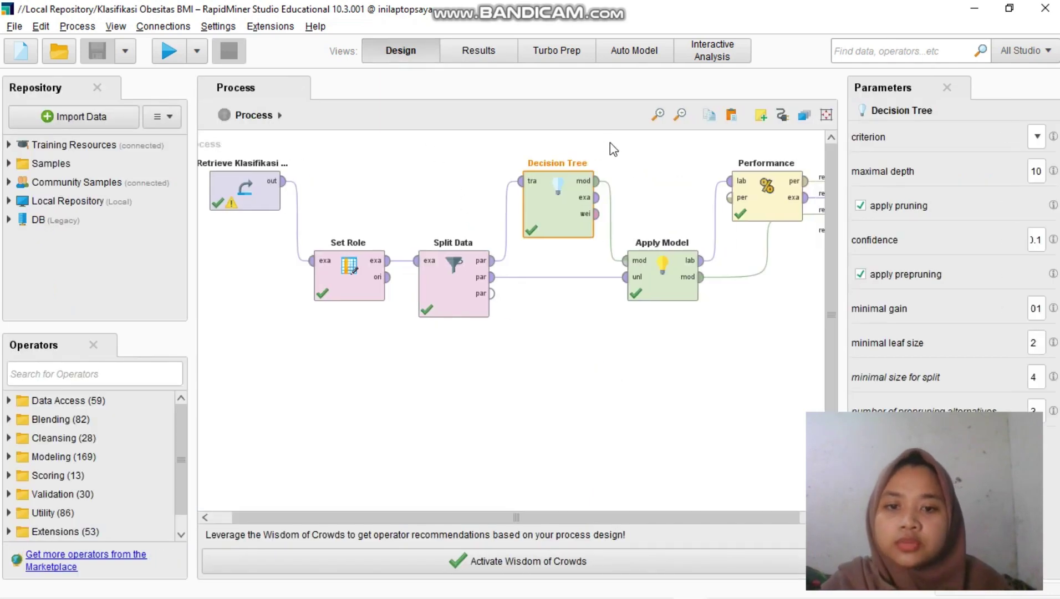
left_click(609, 143)
left_click(457, 52)
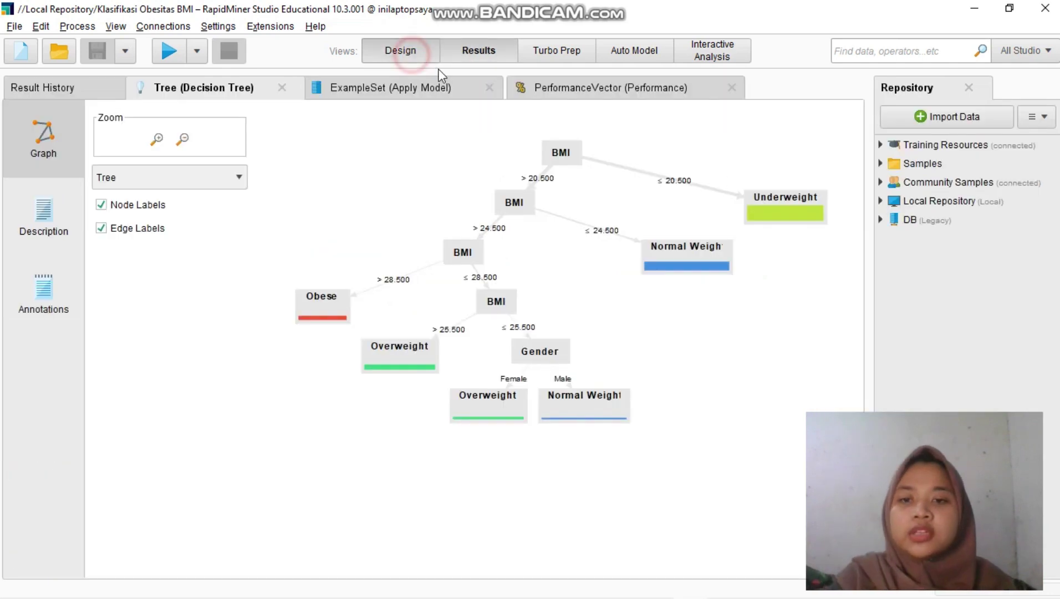
left_click(429, 58)
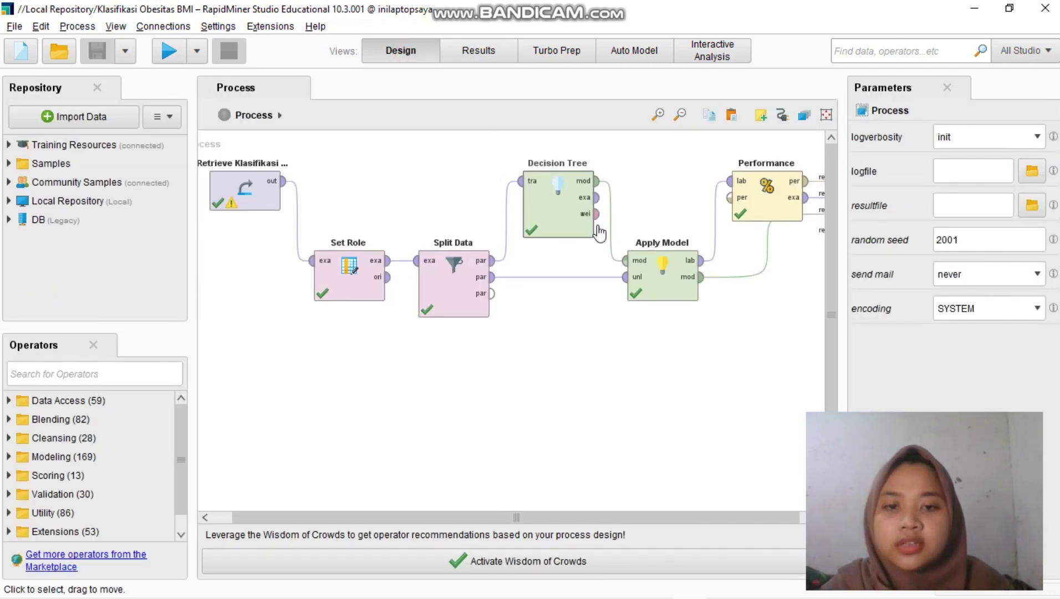
left_click(480, 55)
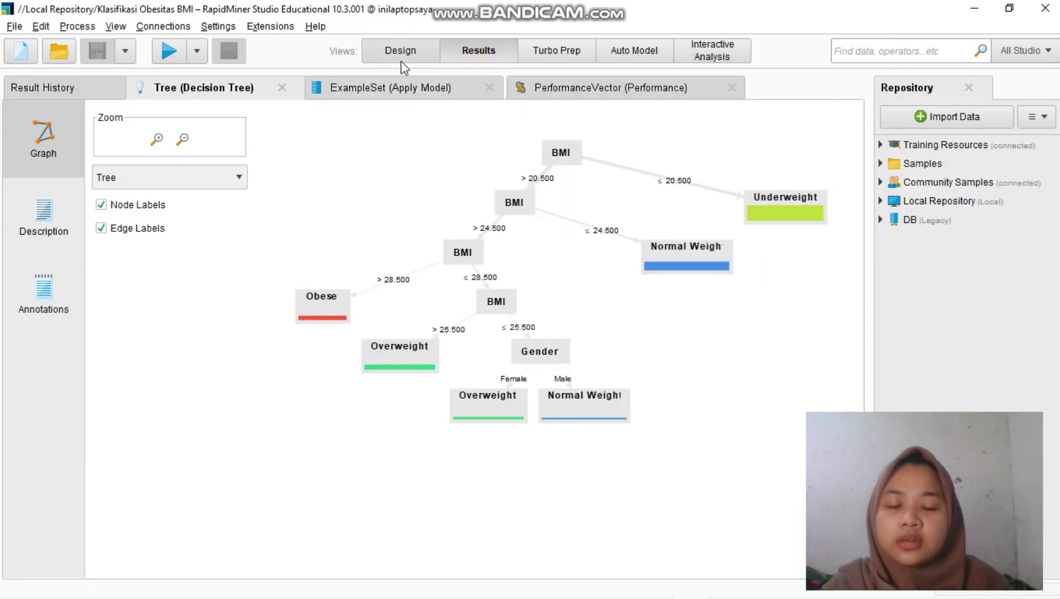
left_click(401, 62)
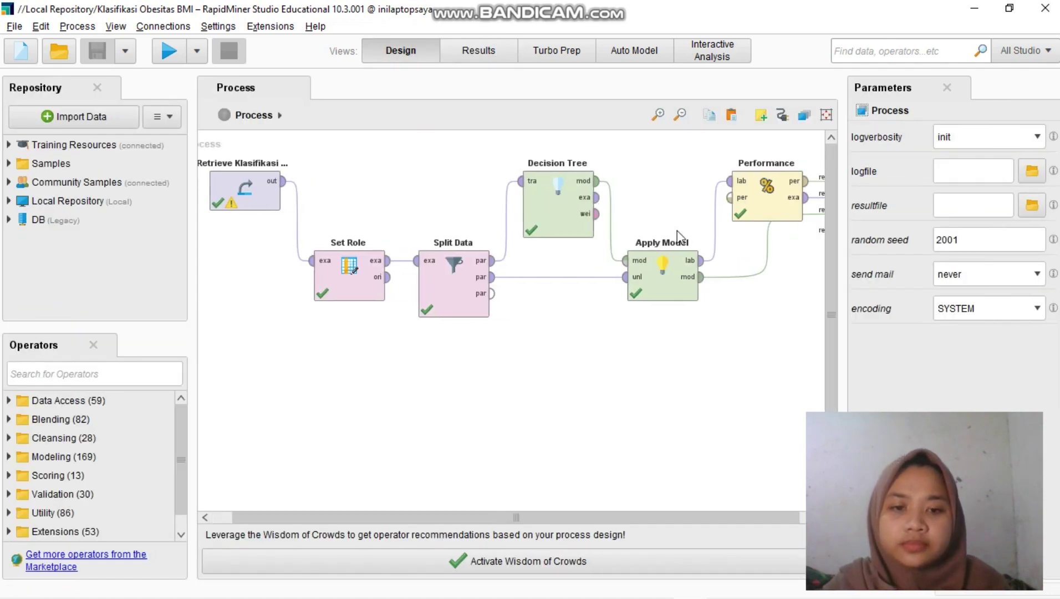
Show the Apply Model example set with its predictions and compare it with the source Klasifikasi BB data.
left_click(480, 54)
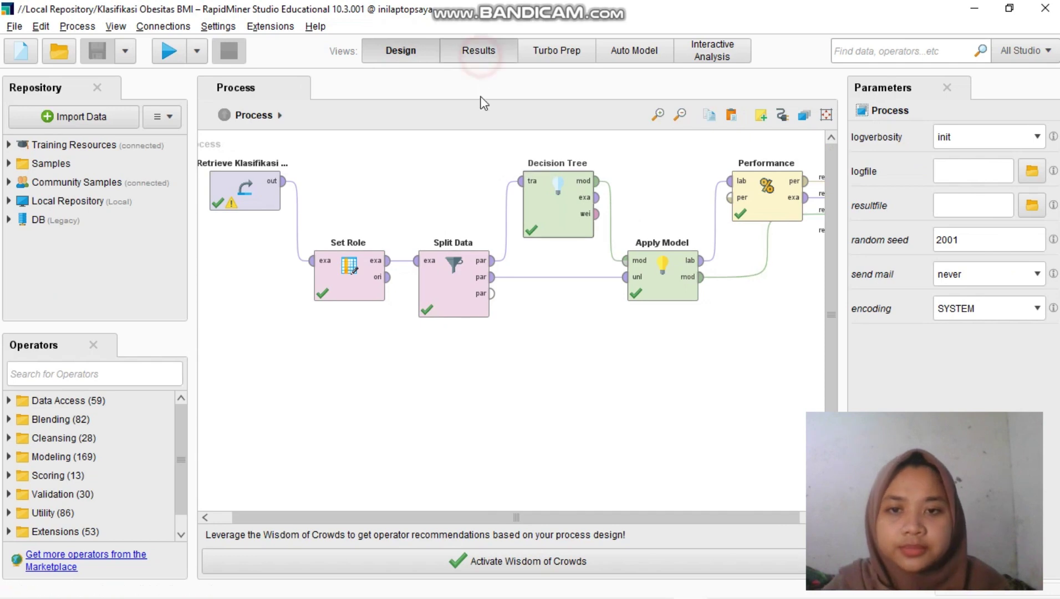
left_click(355, 88)
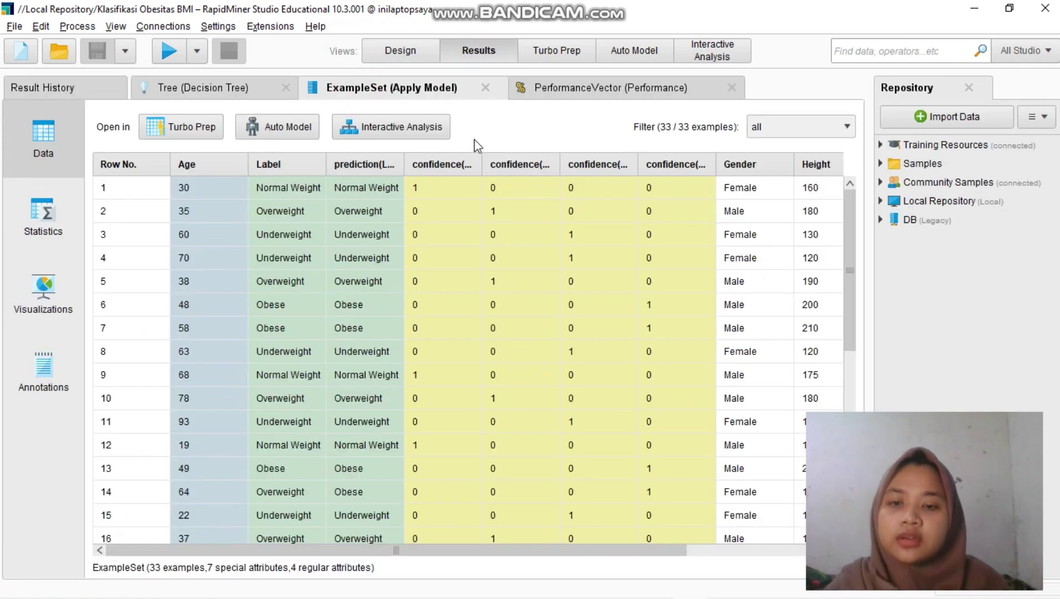
key("alt+Tab")
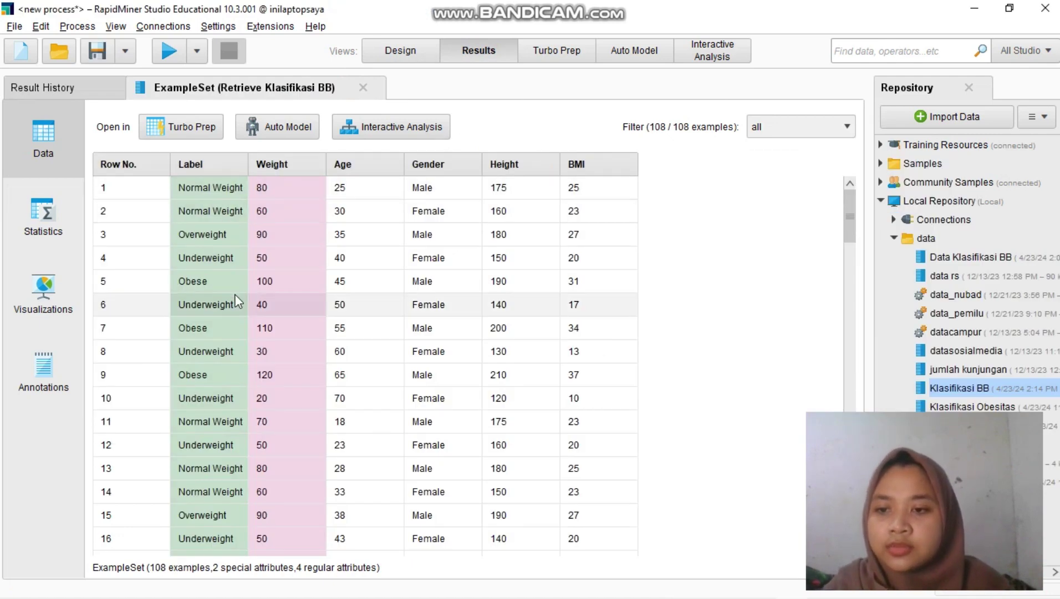
key("alt+Tab")
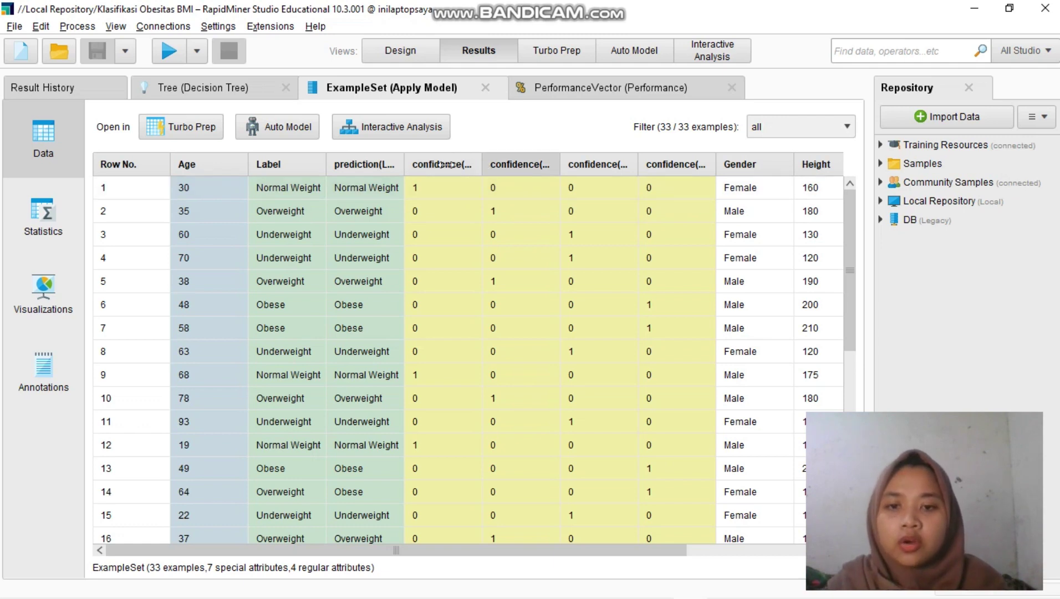
Narrow the four confidence columns in the Apply Model example set so that the Weight column also fits in view.
left_click_drag(481, 169, 435, 169)
left_click_drag(511, 170, 469, 170)
left_click_drag(546, 166, 497, 168)
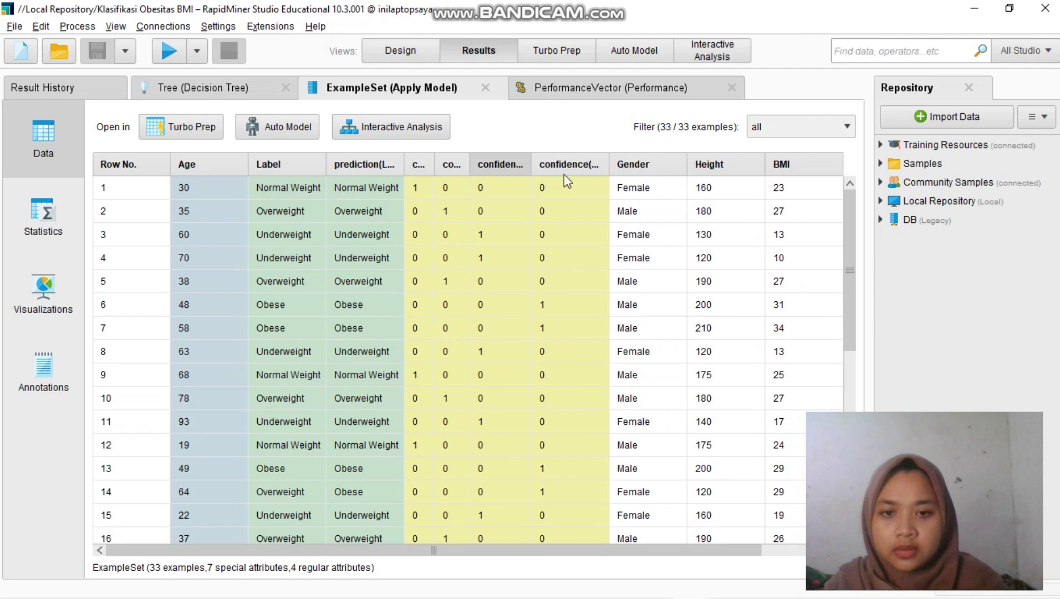
left_click_drag(576, 168, 530, 180)
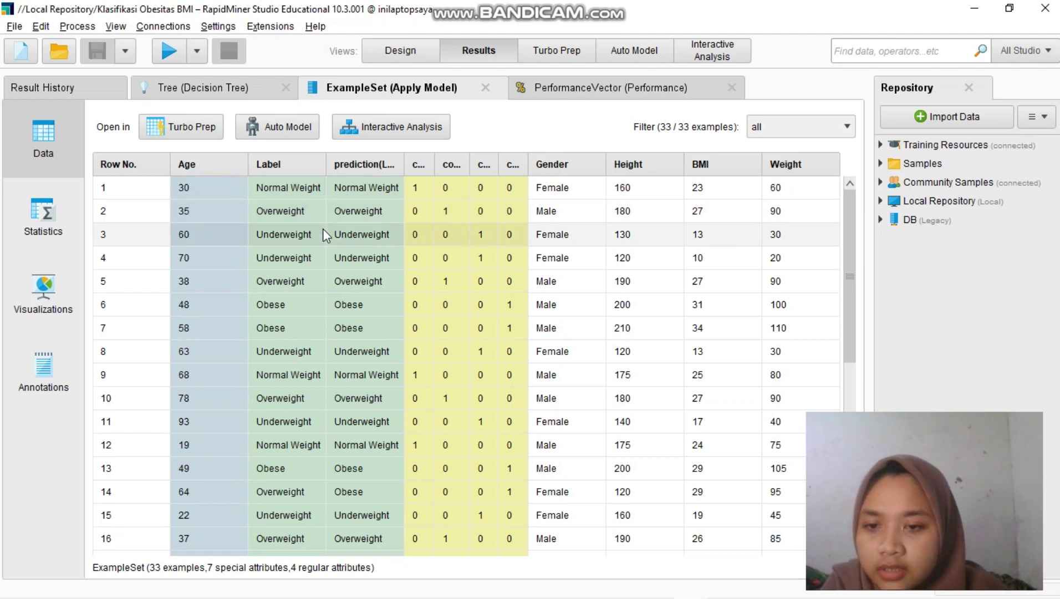
Compare the Label and prediction values across all rows of the Apply Model example set, ending at the first row.
scroll(330, 228, "down", 2)
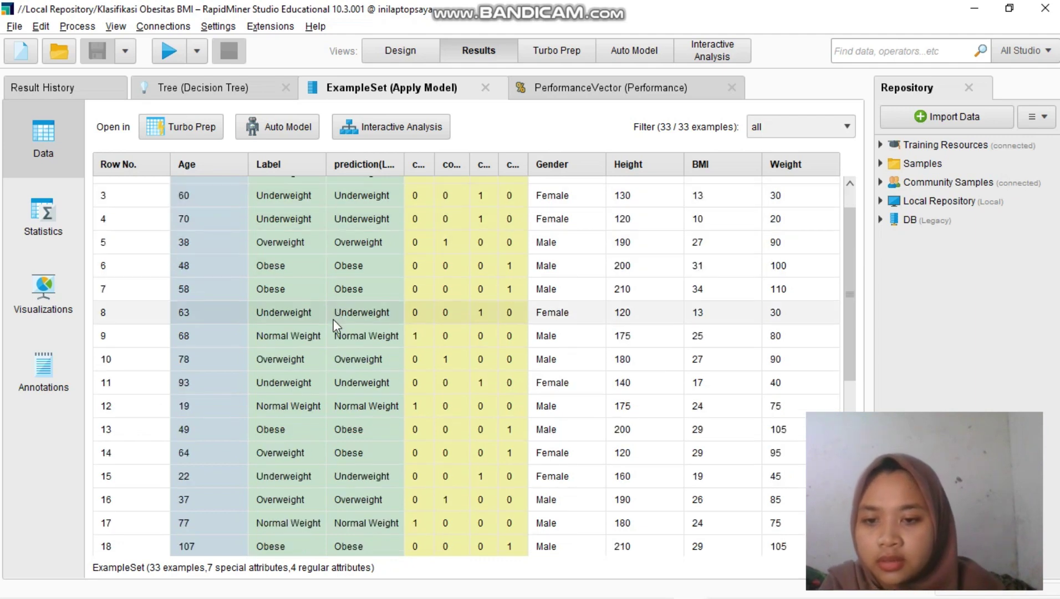
scroll(335, 326, "down", 4)
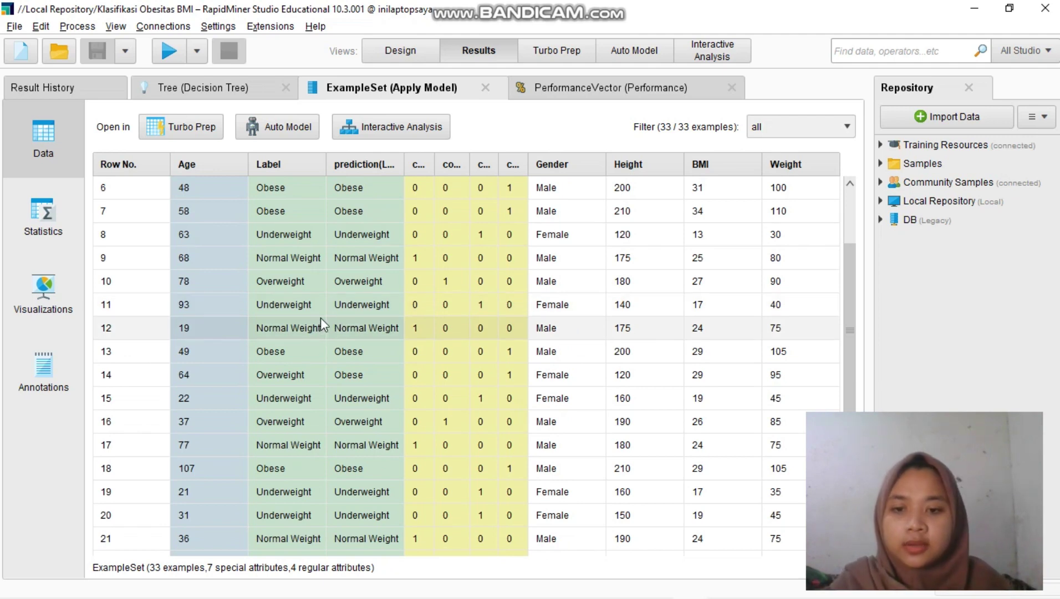
scroll(327, 332, "down", 14)
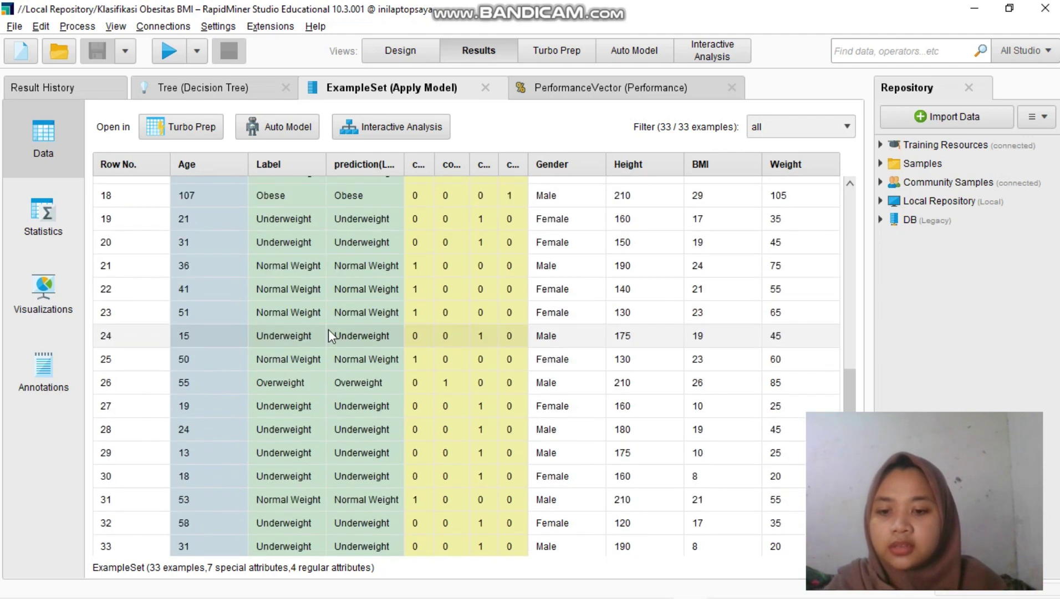
scroll(328, 329, "up", 20)
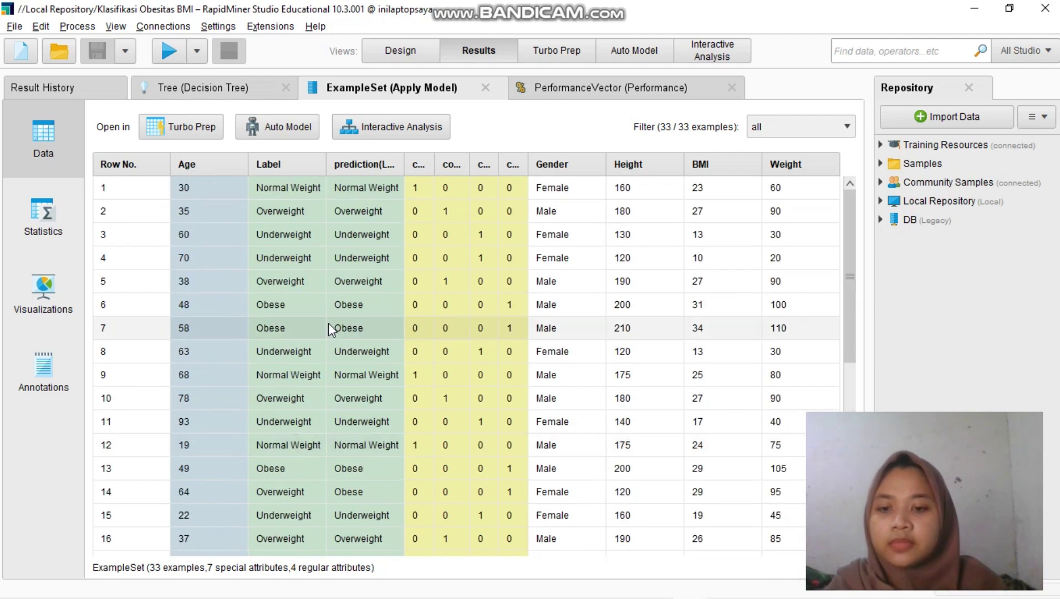
Show the performance vector's accuracy table and compare it with the Klasifikasi BB example set in the other RapidMiner window, ending in the performance results.
left_click(582, 87)
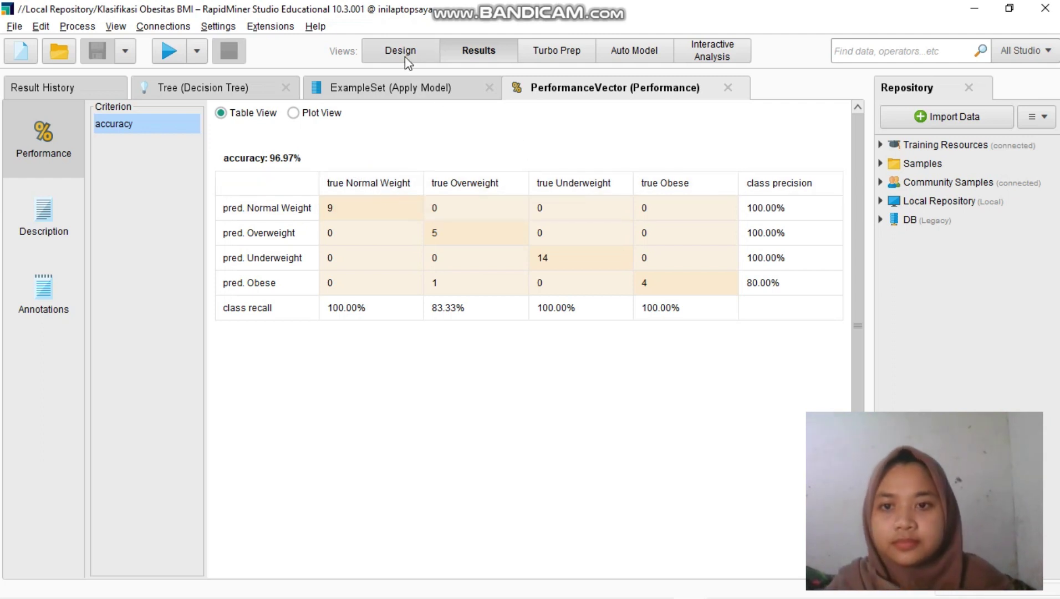
key("alt+Tab")
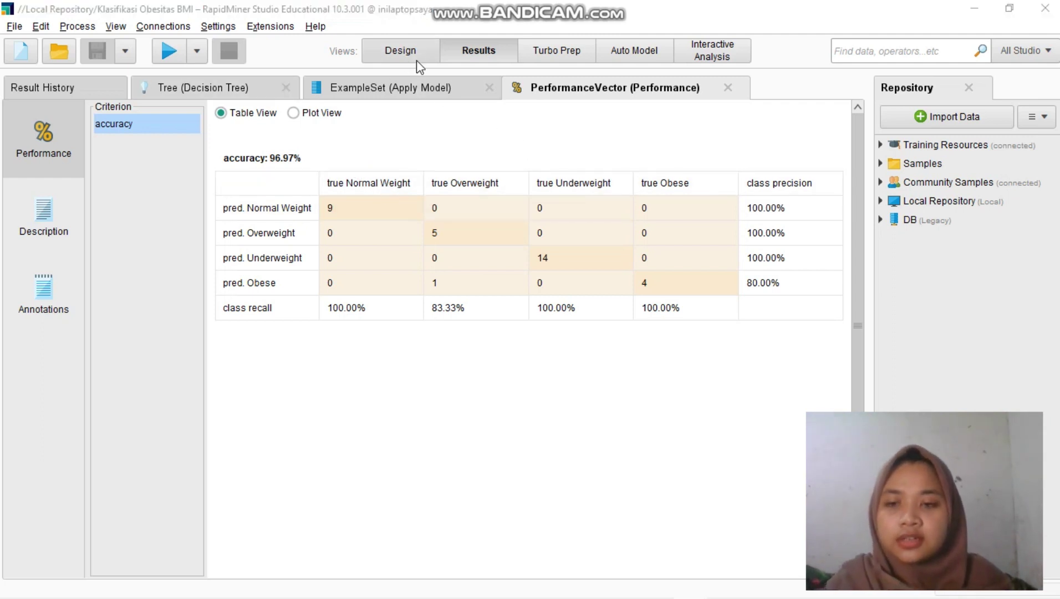
left_click(412, 264)
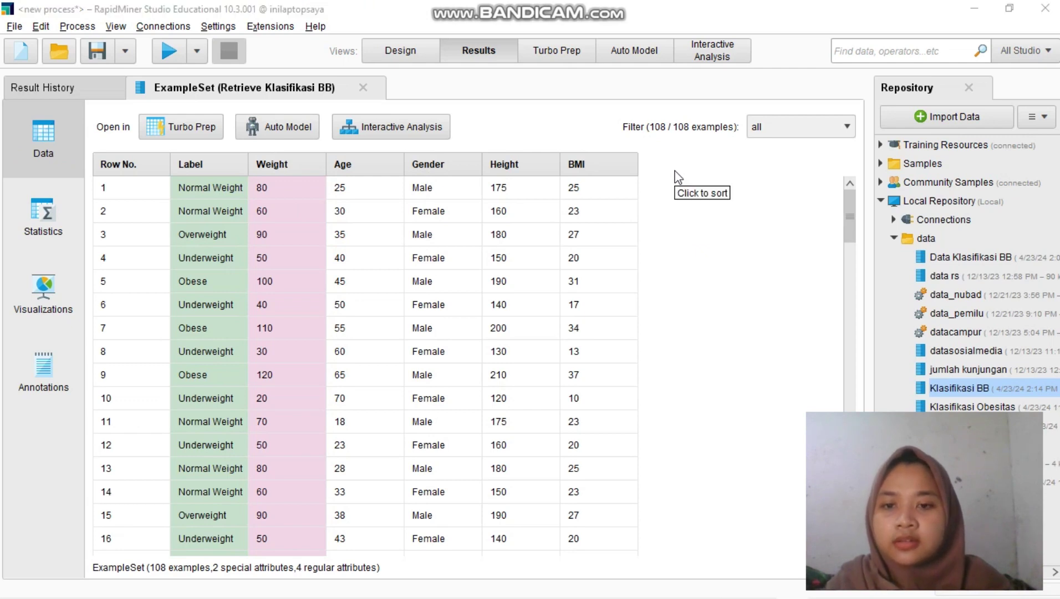
key("alt+Tab")
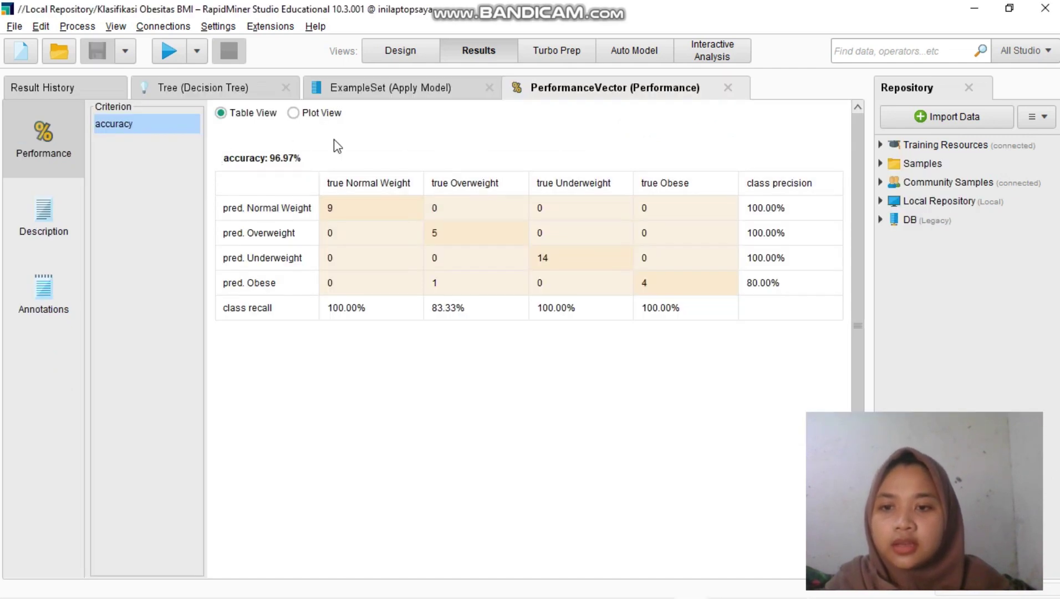